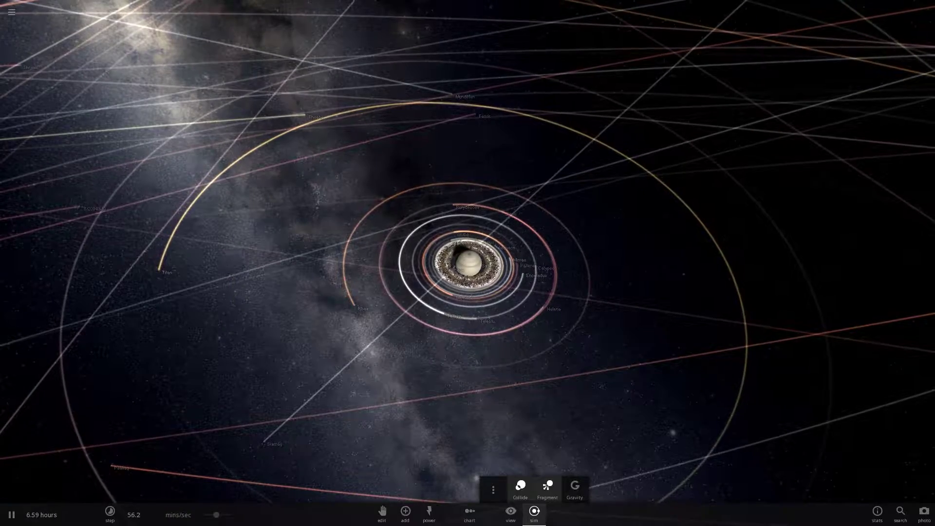
- Focus on Saturn's moon Titan and open its properties at the orbital elements
{"action": "left_click", "coordinate": [534, 514]}
{"action": "left_click", "coordinate": [158, 276]}
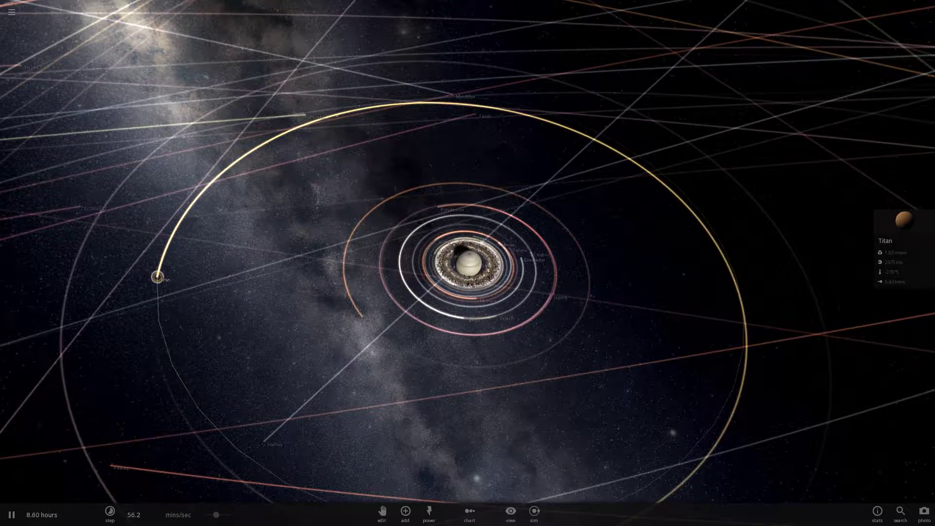
{"action": "left_click", "coordinate": [156, 283]}
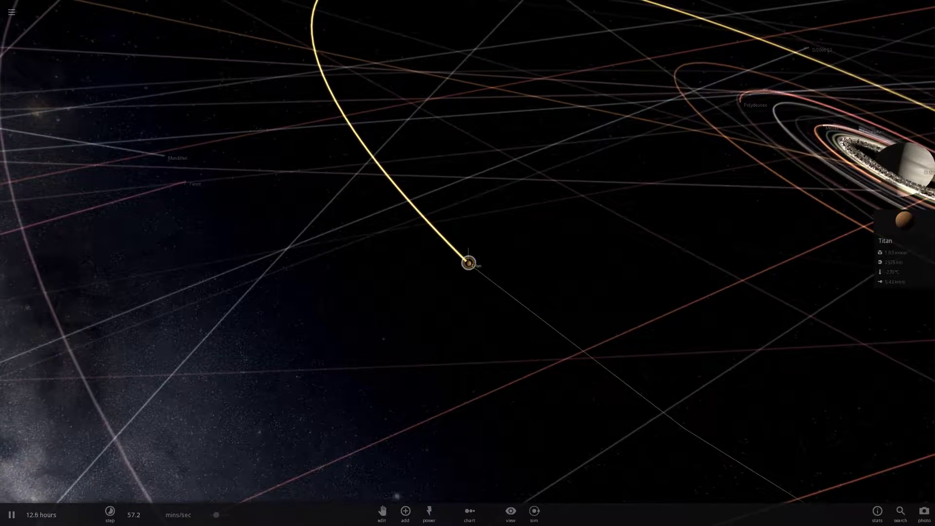
{"action": "left_click", "coordinate": [902, 234]}
{"action": "scroll", "coordinate": [790, 360], "scroll_direction": "down", "scroll_amount": 2}
{"action": "scroll", "coordinate": [789, 360], "scroll_direction": "down", "scroll_amount": 3}
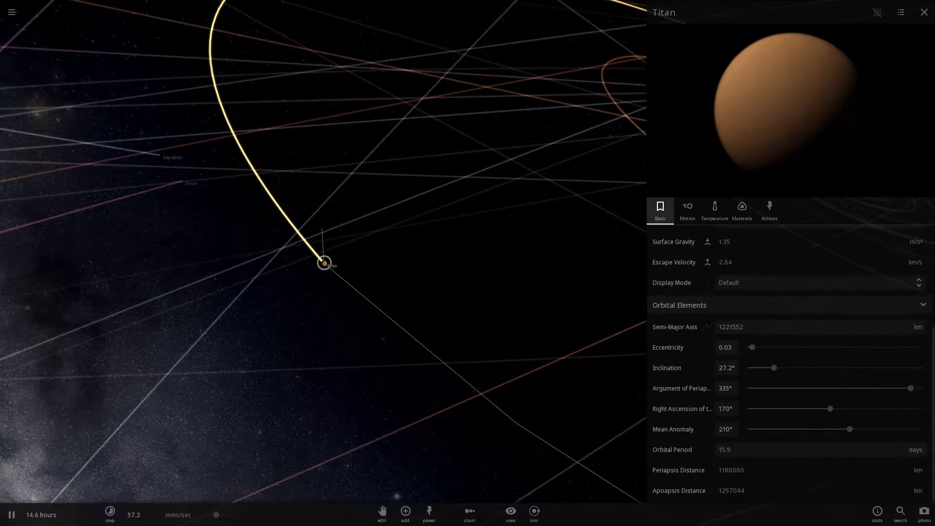
- Look through Titan's motion, temperature and materials properties
{"action": "left_click", "coordinate": [687, 211]}
{"action": "scroll", "coordinate": [789, 360], "scroll_direction": "down", "scroll_amount": 15}
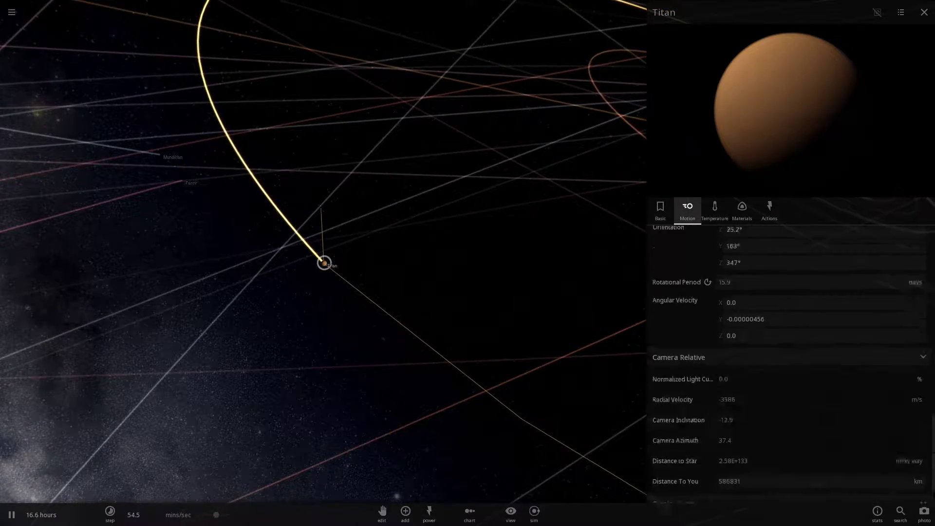
{"action": "left_click", "coordinate": [715, 210]}
{"action": "scroll", "coordinate": [707, 239], "scroll_direction": "down", "scroll_amount": 1}
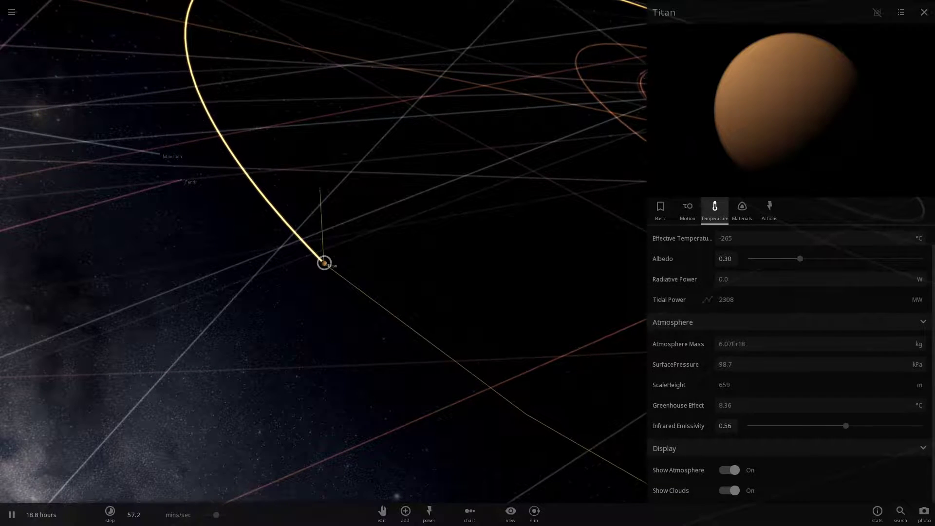
{"action": "scroll", "coordinate": [708, 239], "scroll_direction": "up", "scroll_amount": 1}
{"action": "left_click", "coordinate": [742, 209]}
{"action": "scroll", "coordinate": [789, 360], "scroll_direction": "down", "scroll_amount": 8}
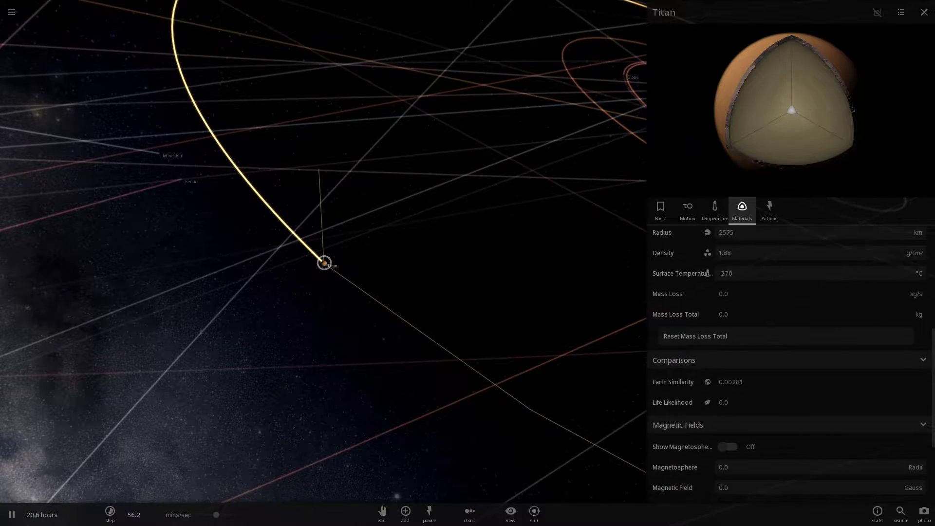
- Graph the semi-major axis of Titan's orbit over time
{"action": "left_click", "coordinate": [660, 211]}
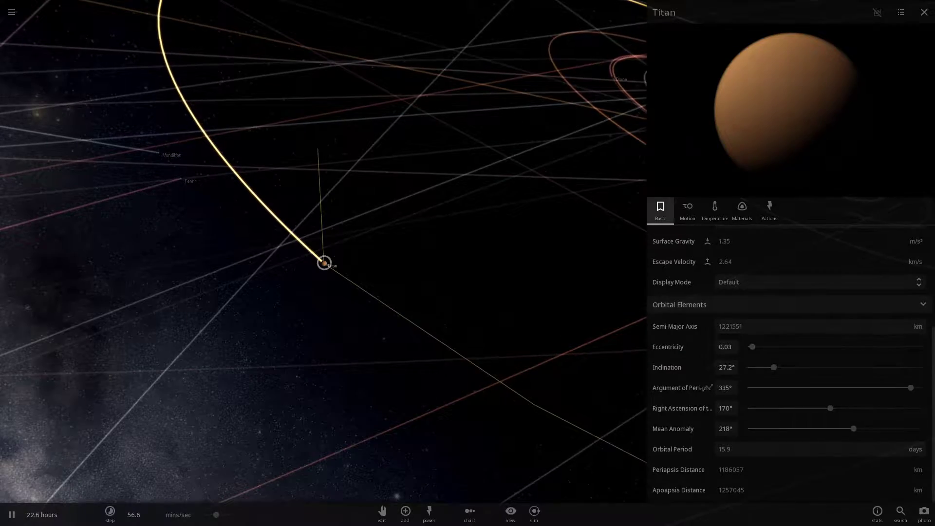
{"action": "left_click", "coordinate": [708, 326]}
{"action": "scroll", "coordinate": [323, 263], "scroll_direction": "down", "scroll_amount": 6}
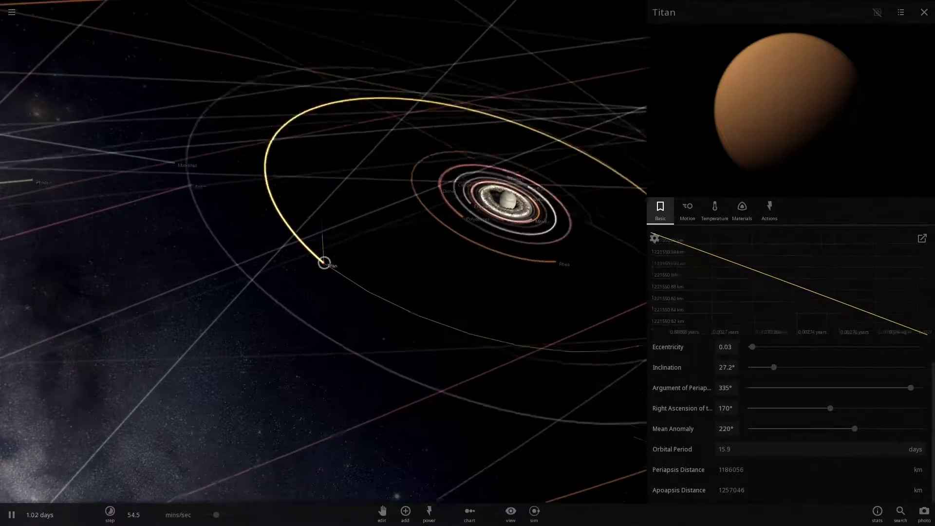
- Bring Titan's whole orbit into view and raise the simulation speed to about 10 hours per second
{"action": "left_click_drag", "start_coordinate": [323, 263], "coordinate": [323, 326]}
{"action": "scroll", "coordinate": [324, 263], "scroll_direction": "up", "scroll_amount": 3}
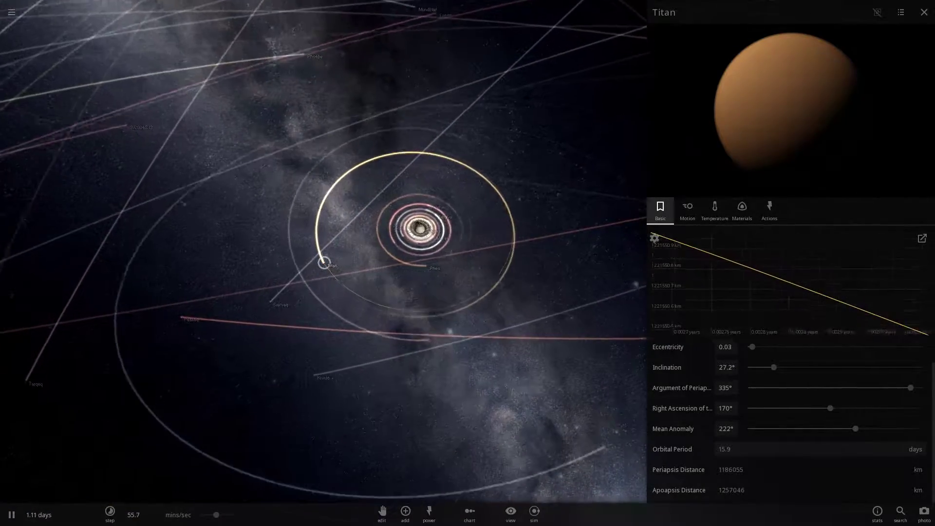
{"action": "left_click_drag", "start_coordinate": [216, 515], "coordinate": [221, 515]}
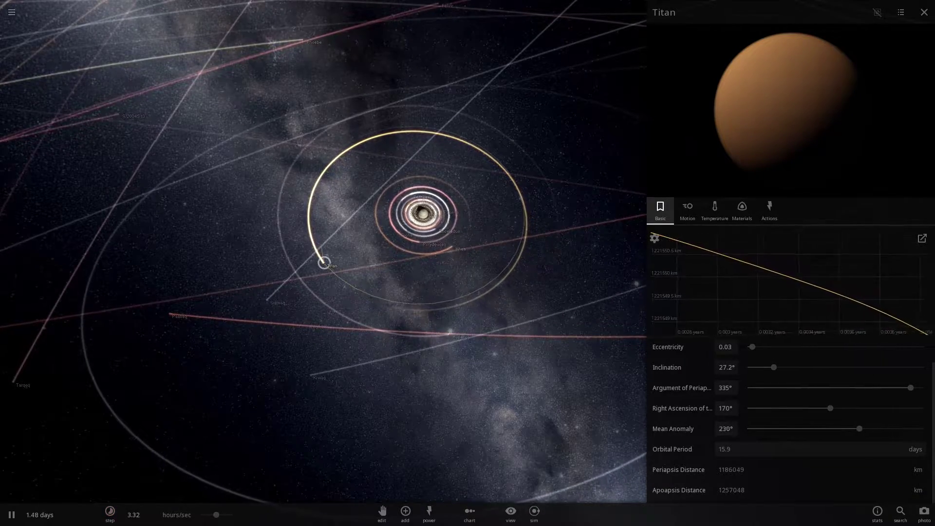
{"action": "left_click_drag", "start_coordinate": [216, 514], "coordinate": [219, 515]}
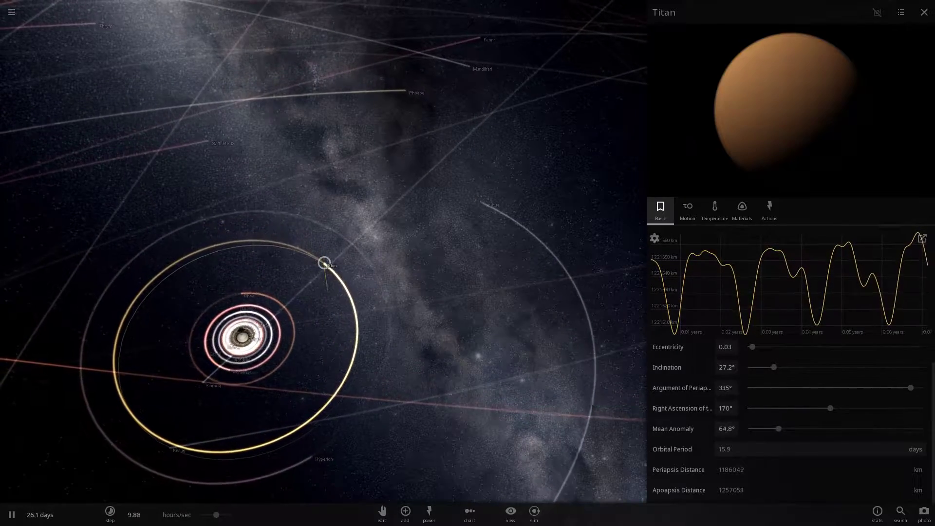
- Graph the eccentricity of Titan's orbit beneath the semi-major axis graph
{"action": "left_click", "coordinate": [707, 347]}
{"action": "scroll", "coordinate": [742, 334], "scroll_direction": "up", "scroll_amount": 3}
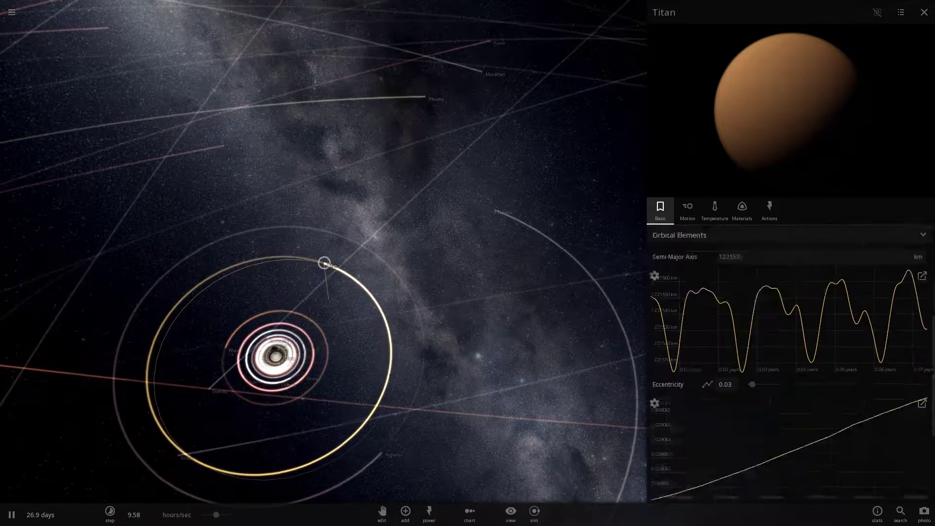
{"action": "scroll", "coordinate": [741, 334], "scroll_direction": "down", "scroll_amount": 1}
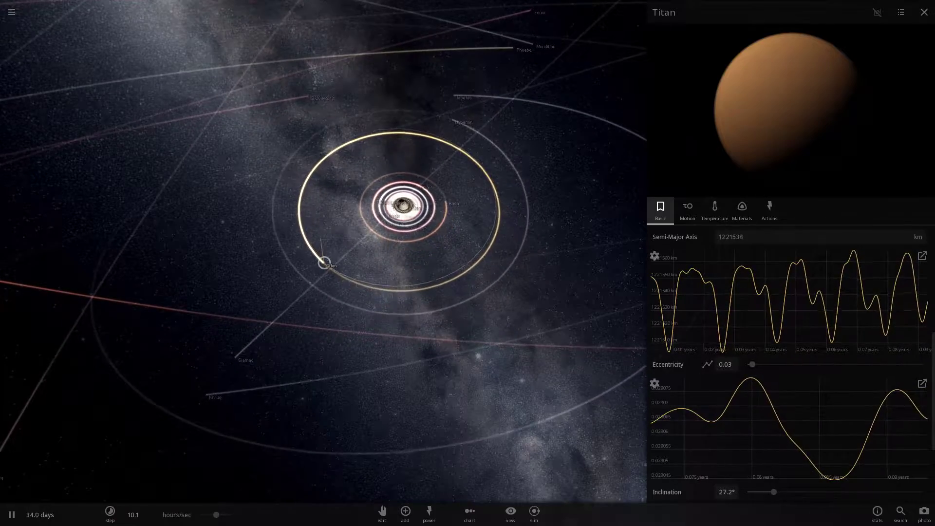
- Graph Titan's tidal power and raise the simulation speed to about 1 day per second
{"action": "left_click", "coordinate": [714, 210]}
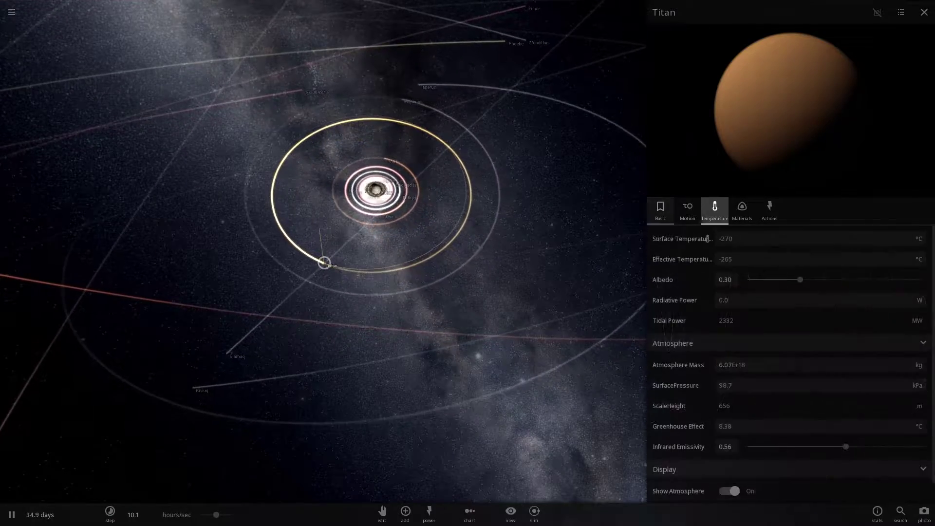
{"action": "left_click", "coordinate": [707, 321]}
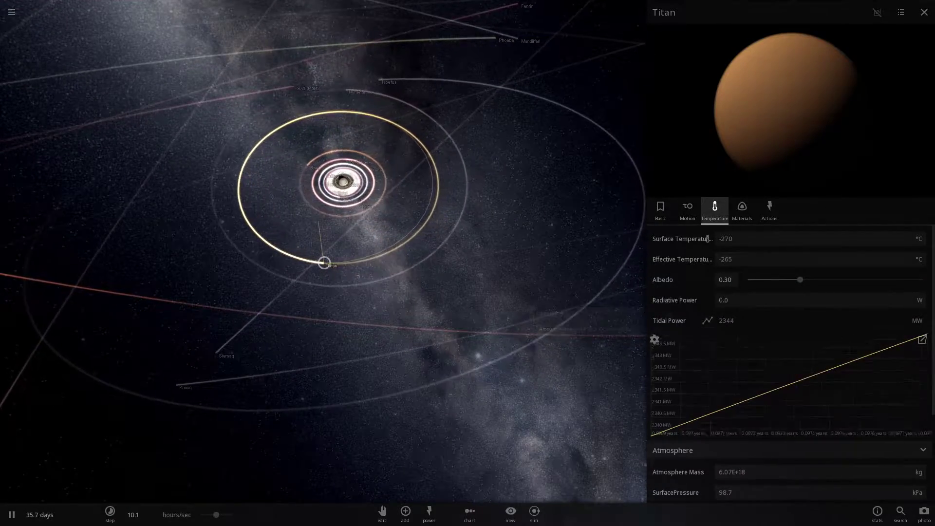
{"action": "left_click_drag", "start_coordinate": [216, 515], "coordinate": [221, 515]}
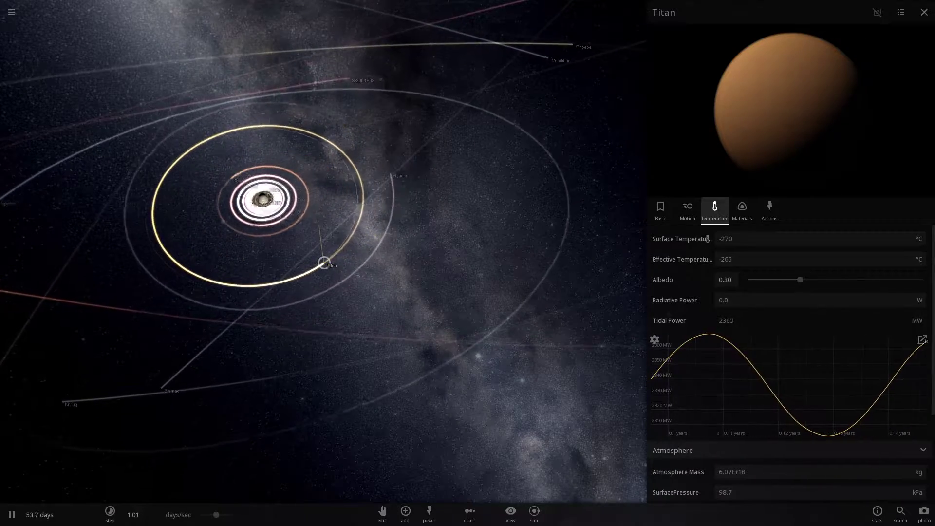
- Graph the inclination of Titan's orbit and compare it with the semi-major axis and eccentricity graphs
{"action": "left_click", "coordinate": [687, 209]}
{"action": "left_click", "coordinate": [660, 210]}
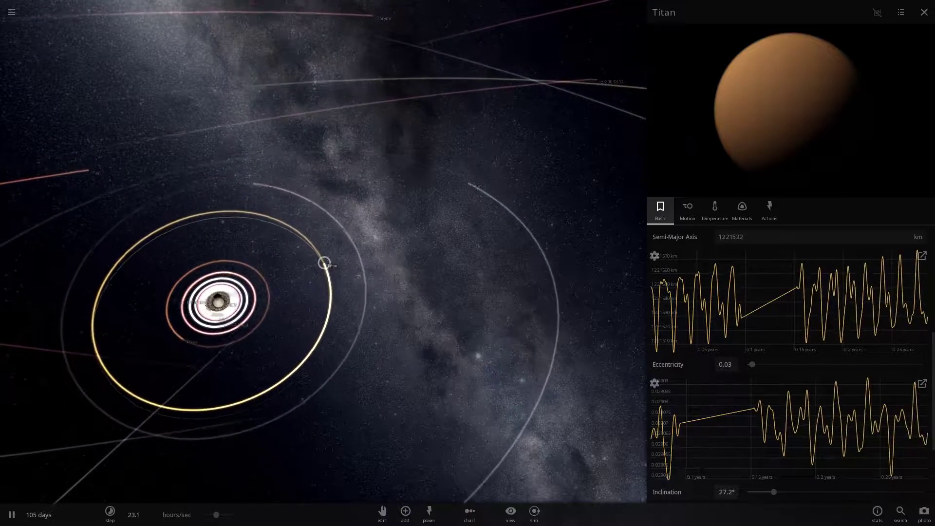
{"action": "scroll", "coordinate": [789, 365], "scroll_direction": "down", "scroll_amount": 3}
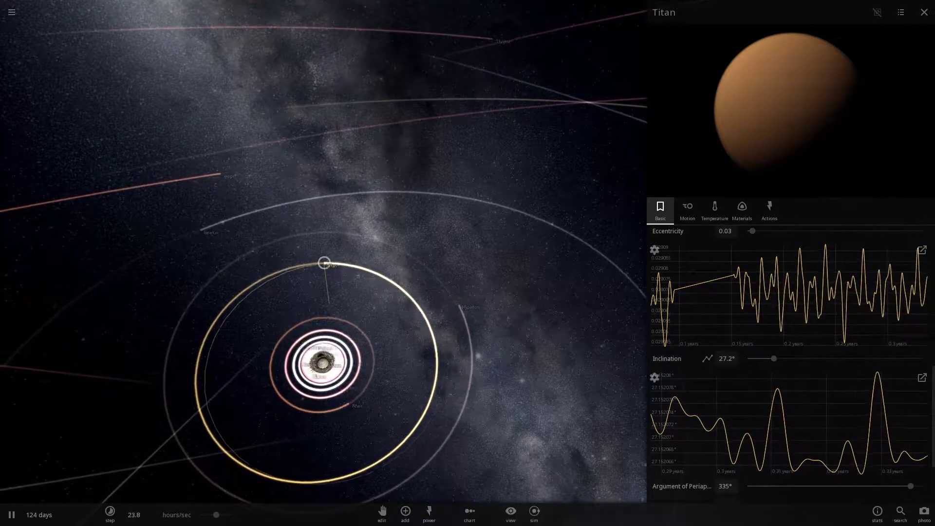
{"action": "scroll", "coordinate": [789, 360], "scroll_direction": "up", "scroll_amount": 3}
{"action": "scroll", "coordinate": [743, 302], "scroll_direction": "down", "scroll_amount": 3}
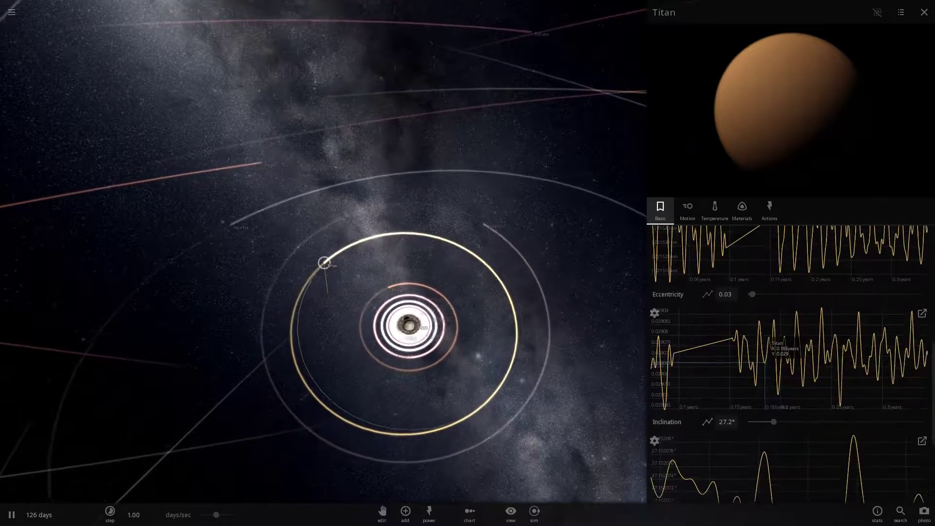
{"action": "scroll", "coordinate": [789, 361], "scroll_direction": "up", "scroll_amount": 3}
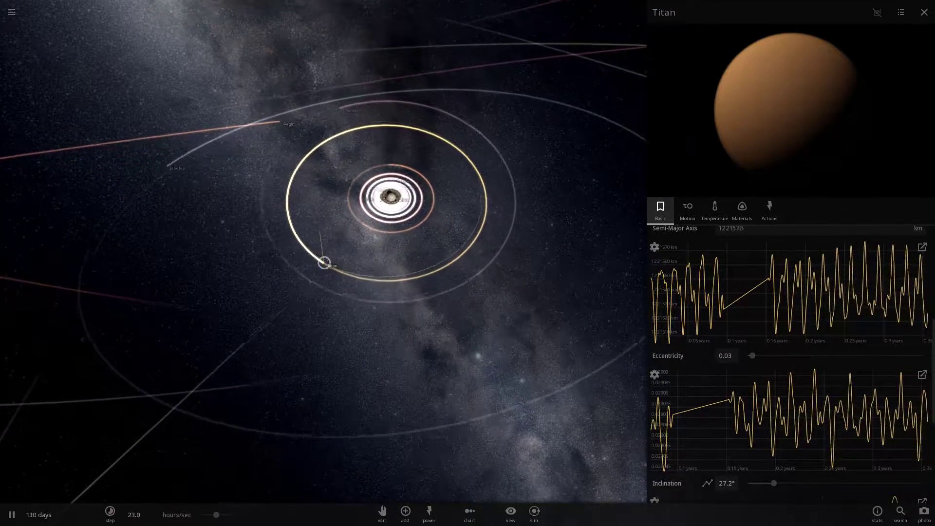
- Close Titan's properties and slow the simulation to about 50 minutes per second
{"action": "key", "text": "Escape"}
{"action": "scroll", "coordinate": [468, 263], "scroll_direction": "up", "scroll_amount": 3}
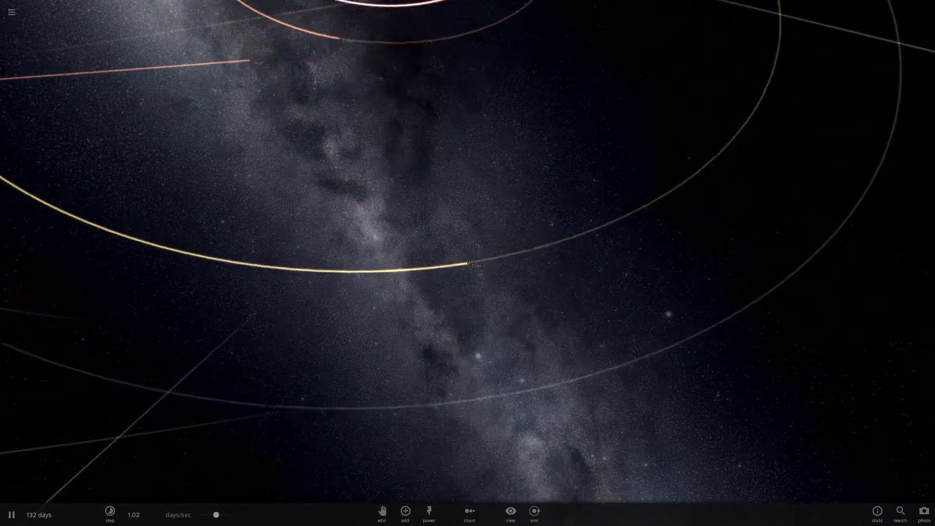
{"action": "left_click_drag", "start_coordinate": [216, 515], "coordinate": [200, 515]}
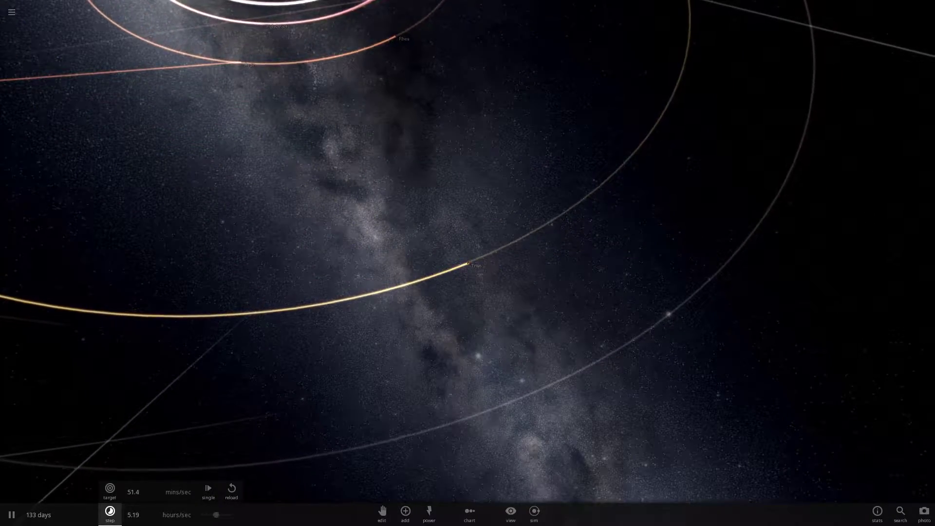
- Center the view on Saturn with its rings and inner moons, and pause the simulation
{"action": "scroll", "coordinate": [468, 263], "scroll_direction": "down", "scroll_amount": 5}
{"action": "scroll", "coordinate": [467, 263], "scroll_direction": "up", "scroll_amount": 8}
{"action": "left_click_drag", "start_coordinate": [467, 262], "coordinate": [311, 263]}
{"action": "scroll", "coordinate": [467, 263], "scroll_direction": "down", "scroll_amount": 10}
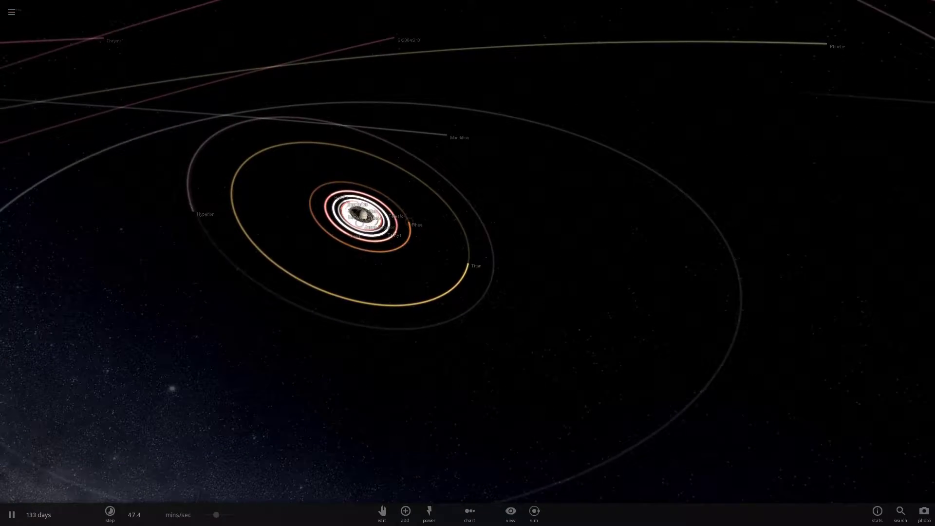
{"action": "left_click", "coordinate": [361, 213]}
{"action": "left_click_drag", "start_coordinate": [467, 263], "coordinate": [331, 332]}
{"action": "scroll", "coordinate": [467, 263], "scroll_direction": "up", "scroll_amount": 4}
{"action": "scroll", "coordinate": [467, 263], "scroll_direction": "down", "scroll_amount": 5}
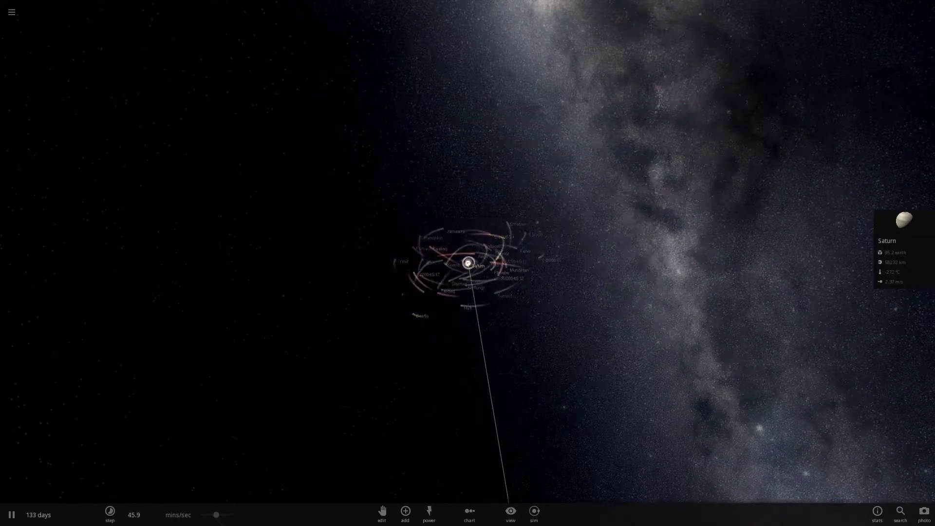
{"action": "scroll", "coordinate": [468, 263], "scroll_direction": "up", "scroll_amount": 5}
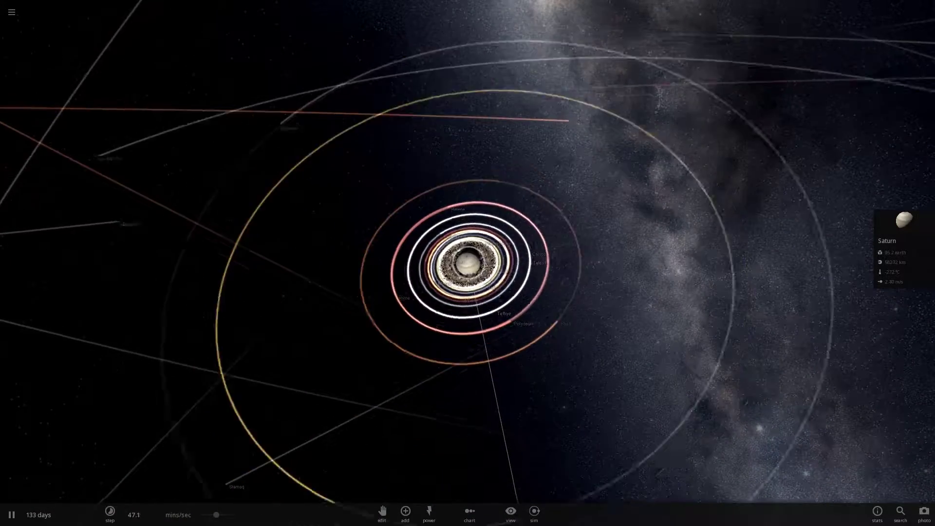
{"action": "scroll", "coordinate": [468, 263], "scroll_direction": "down", "scroll_amount": 3}
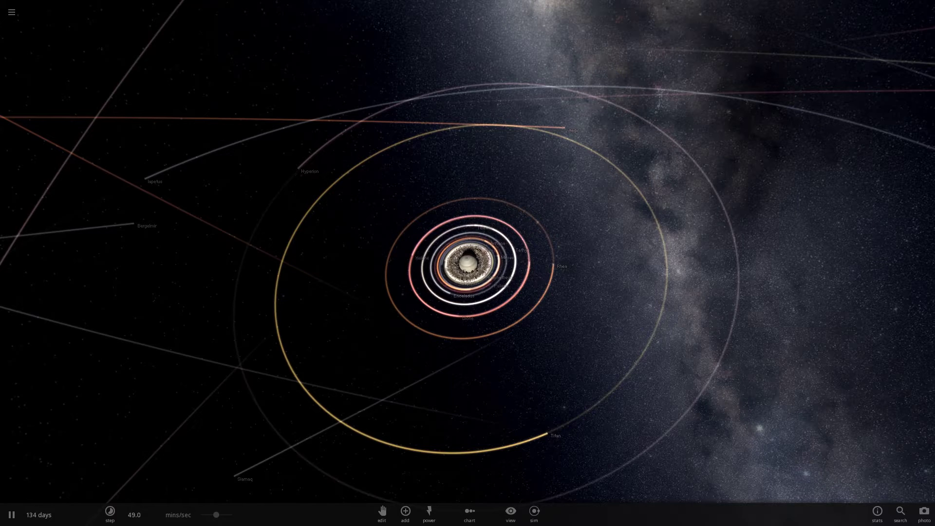
{"action": "key", "text": "space"}
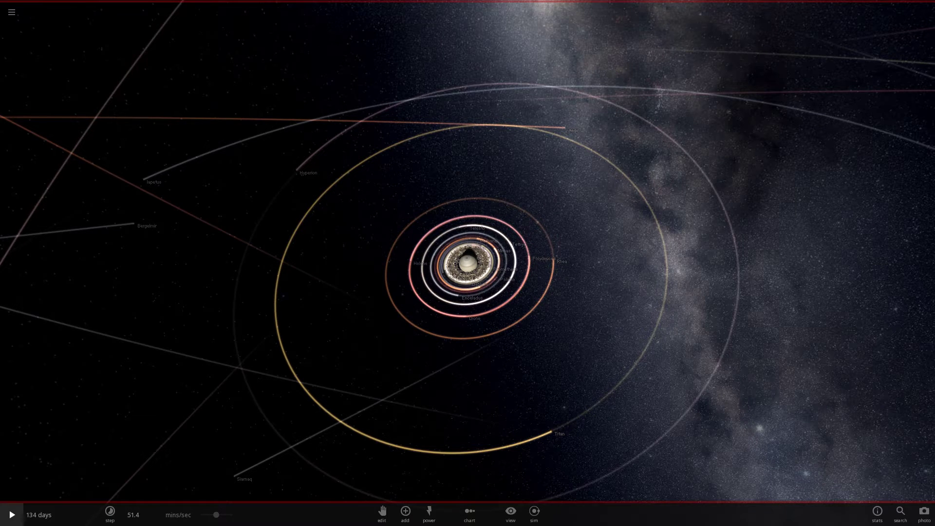